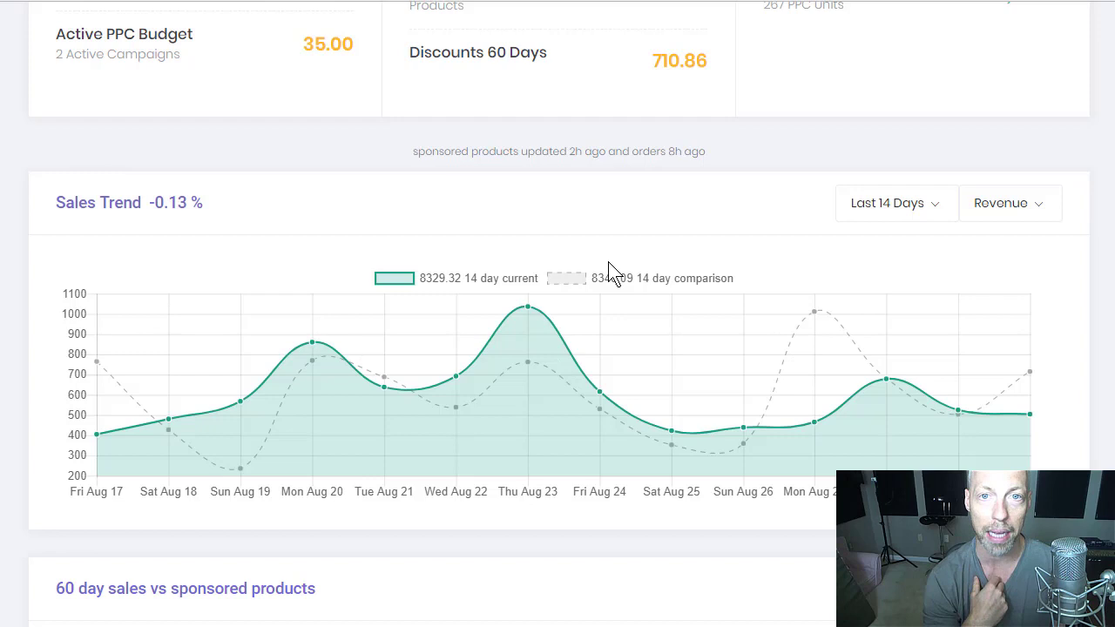
Inspect the Sales Trend percentage heading and its date-range and units/revenue dropdowns
left_click_drag(50, 207, 203, 202)
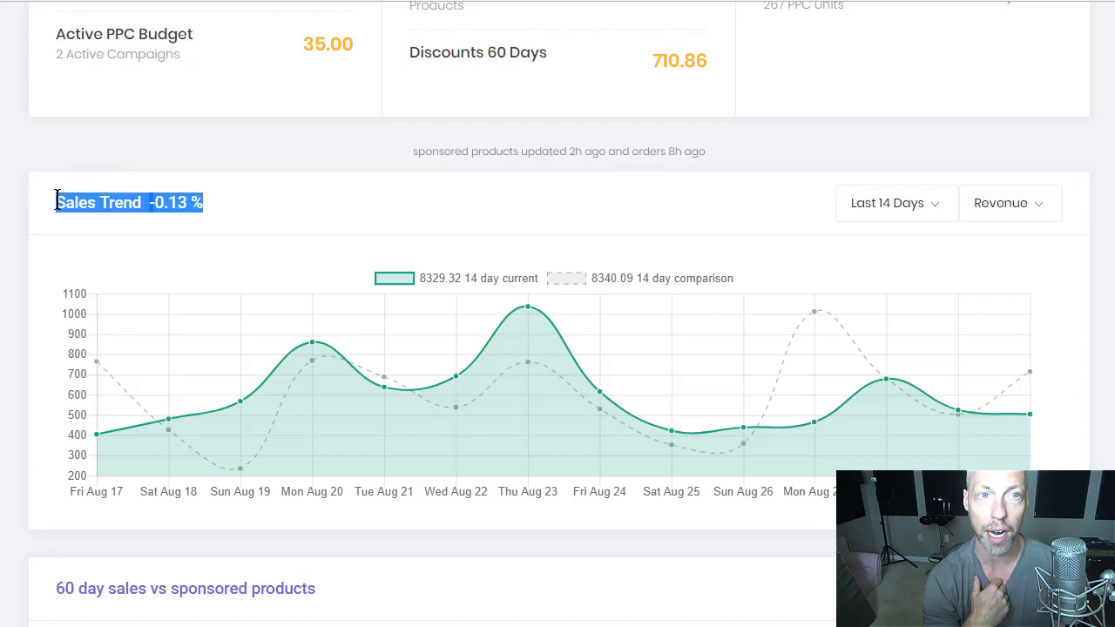
left_click(144, 195)
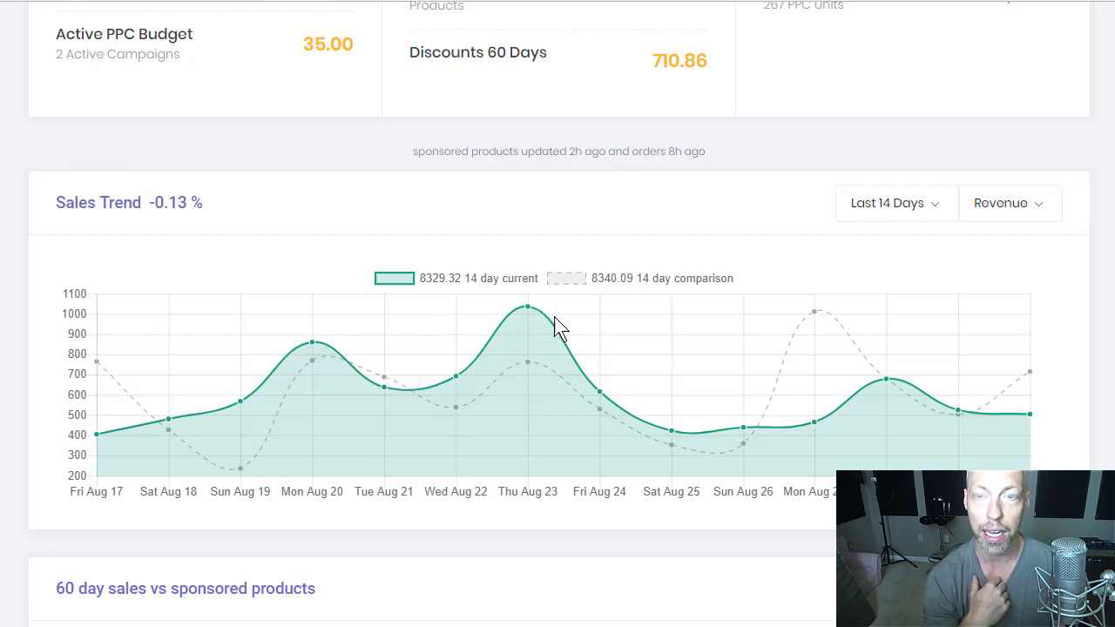
left_click(882, 207)
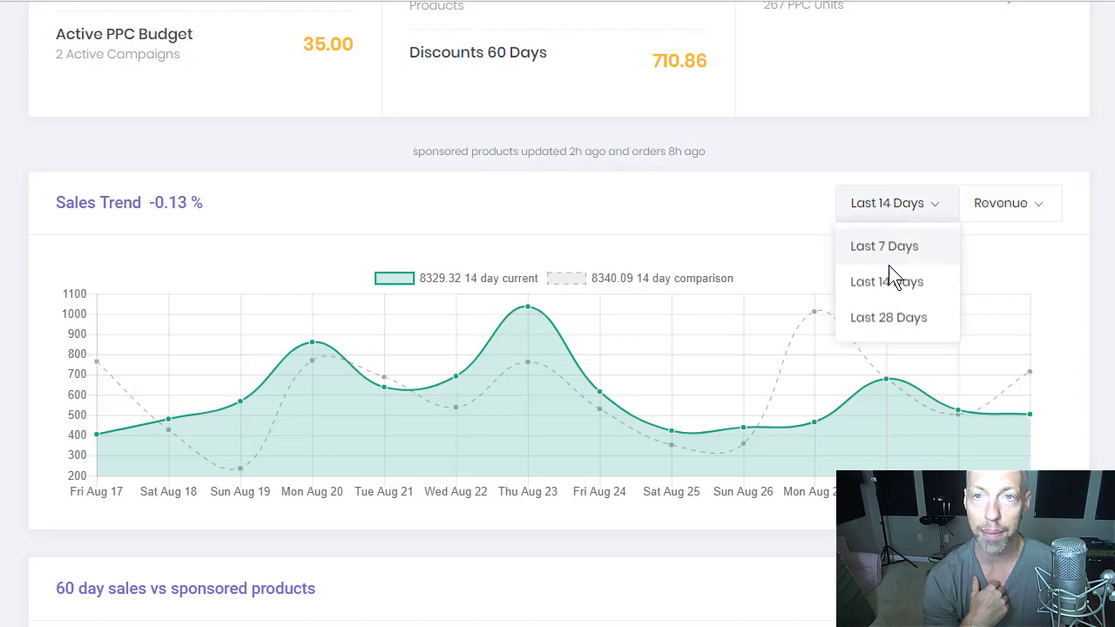
left_click(1006, 217)
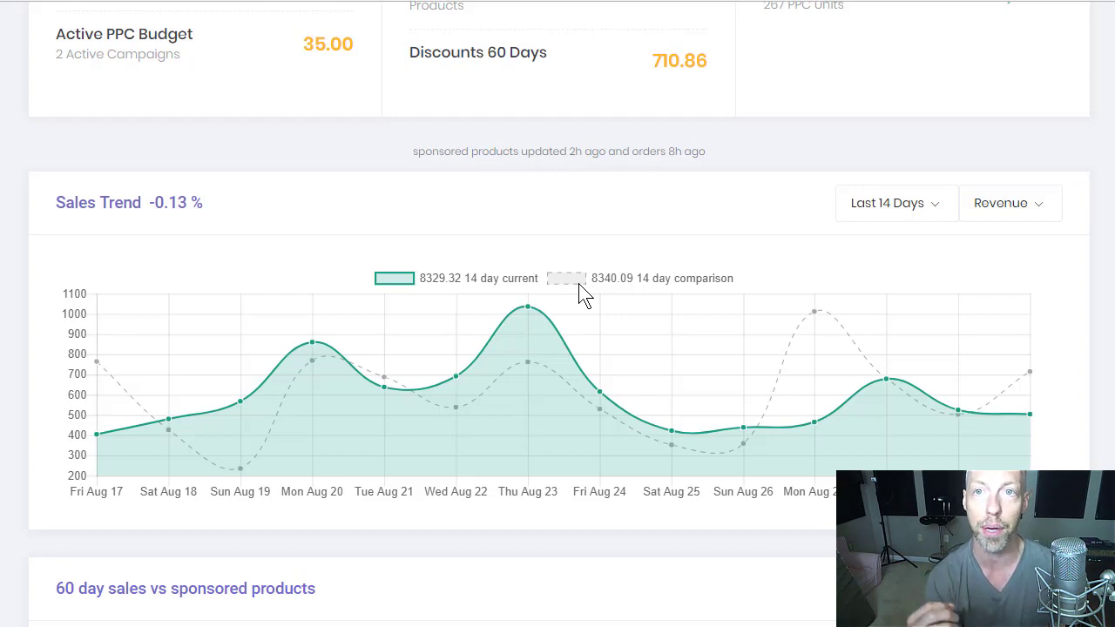
Set the Sales Trend range to Last 7 Days, then change it to Last 28 Days
left_click(906, 214)
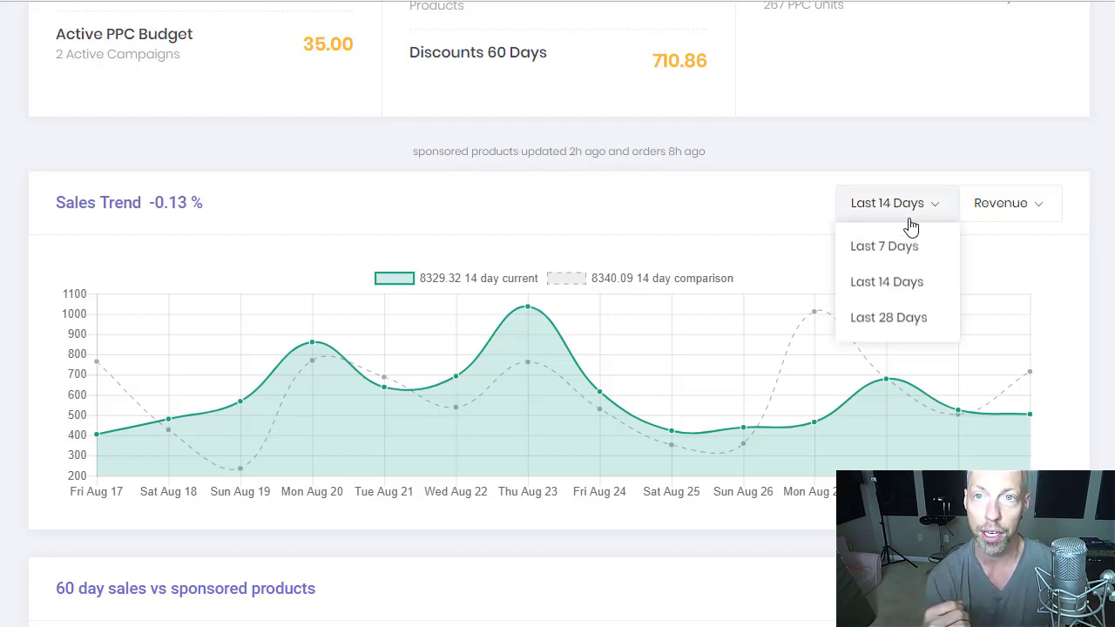
left_click(869, 244)
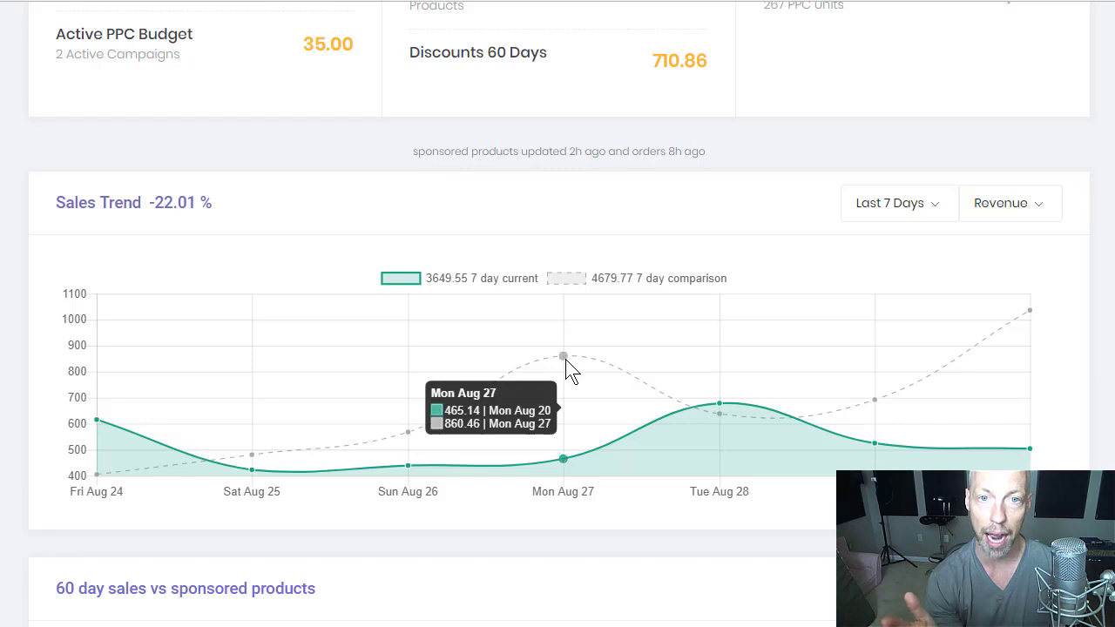
mouse_move(720, 404)
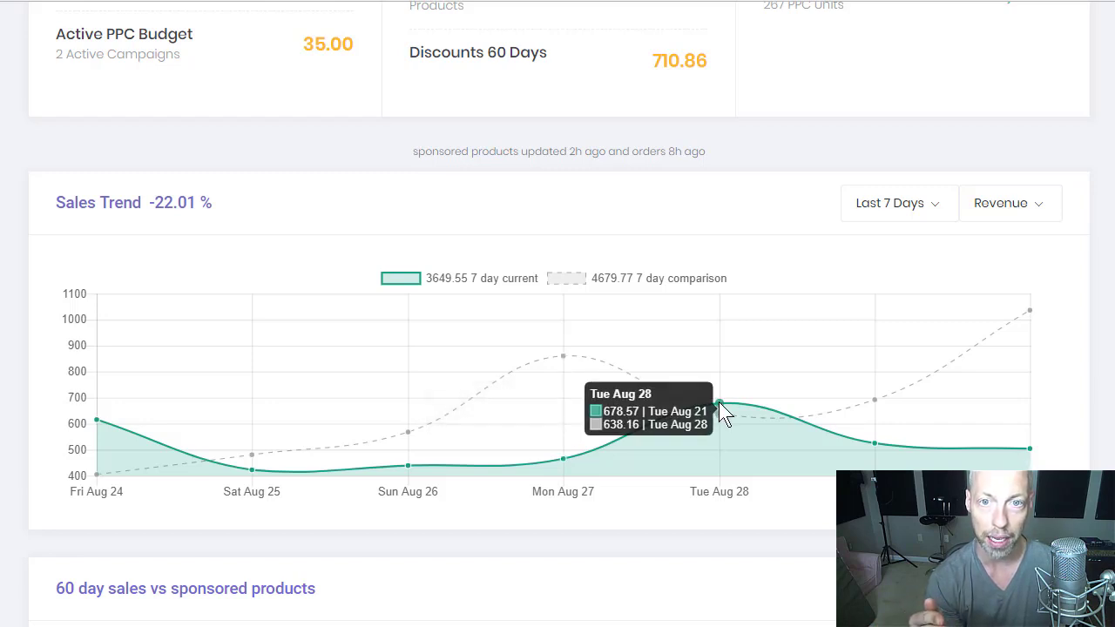
left_click(900, 202)
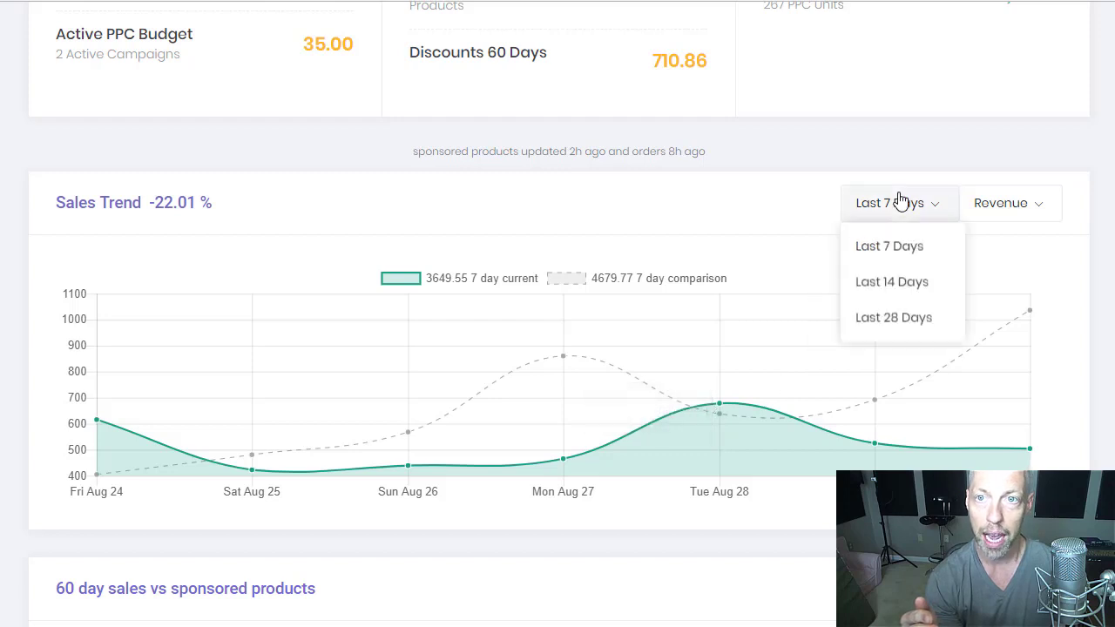
left_click(882, 317)
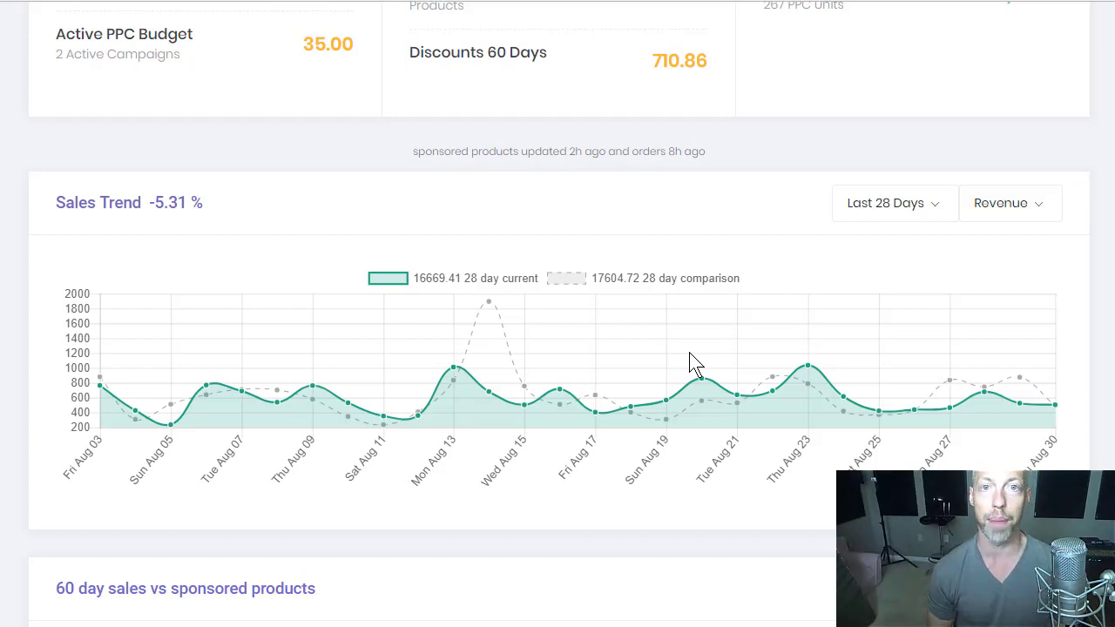
Switch the Sales Trend metric from Revenue to Units and the range to Last 7 Days
left_click(1001, 217)
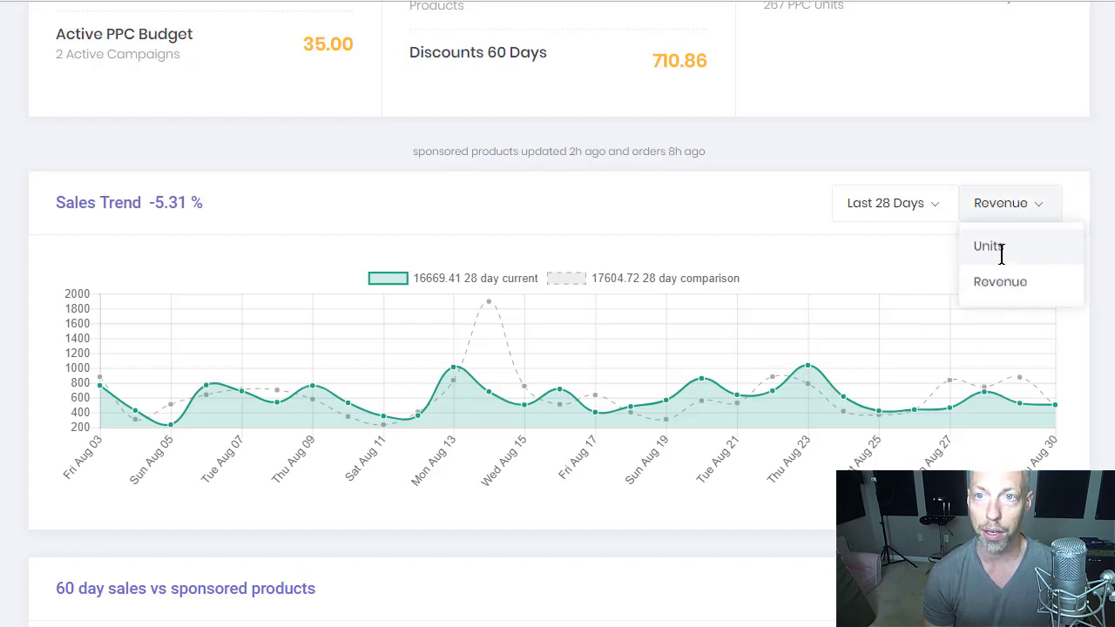
left_click(1001, 248)
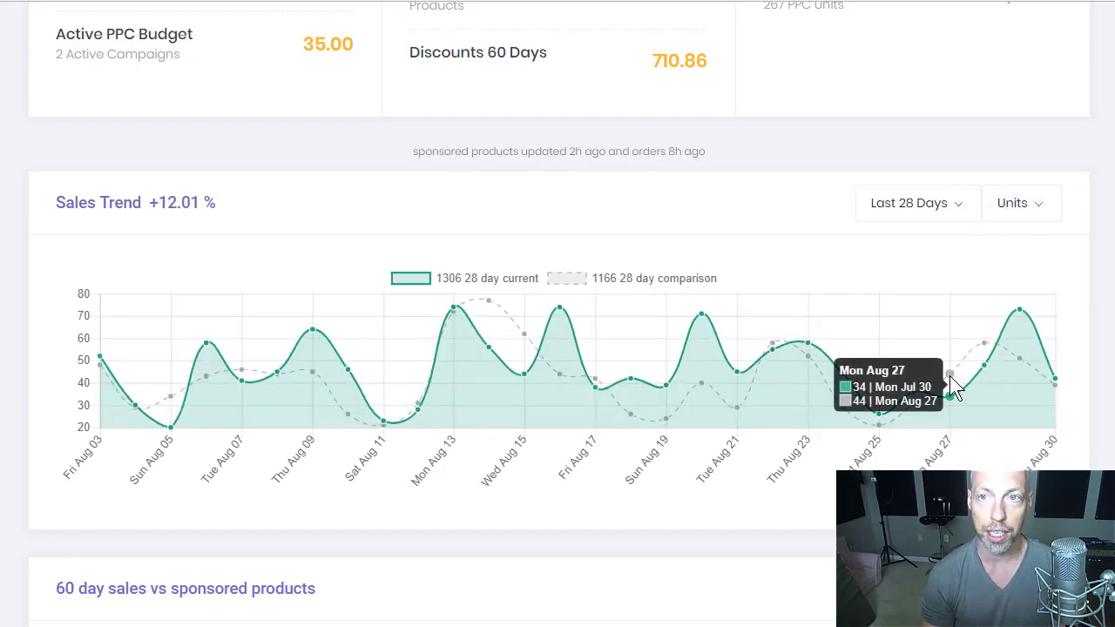
left_click(942, 212)
left_click(915, 247)
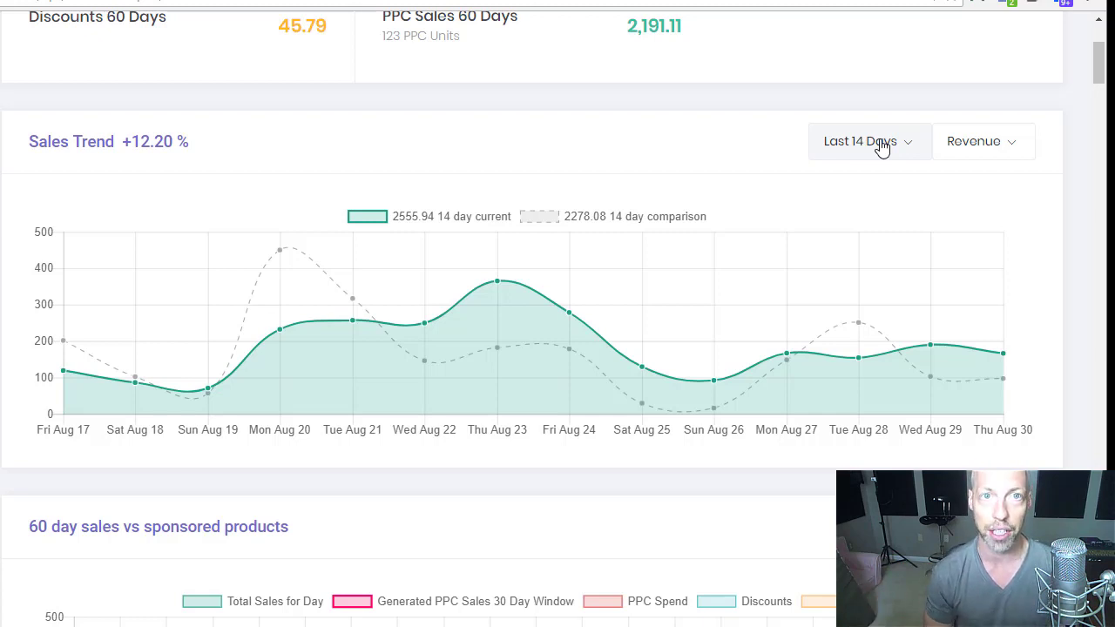
Measure the Sales Trend in Units while keeping the Last 14 Days range (172 vs 162)
left_click(993, 148)
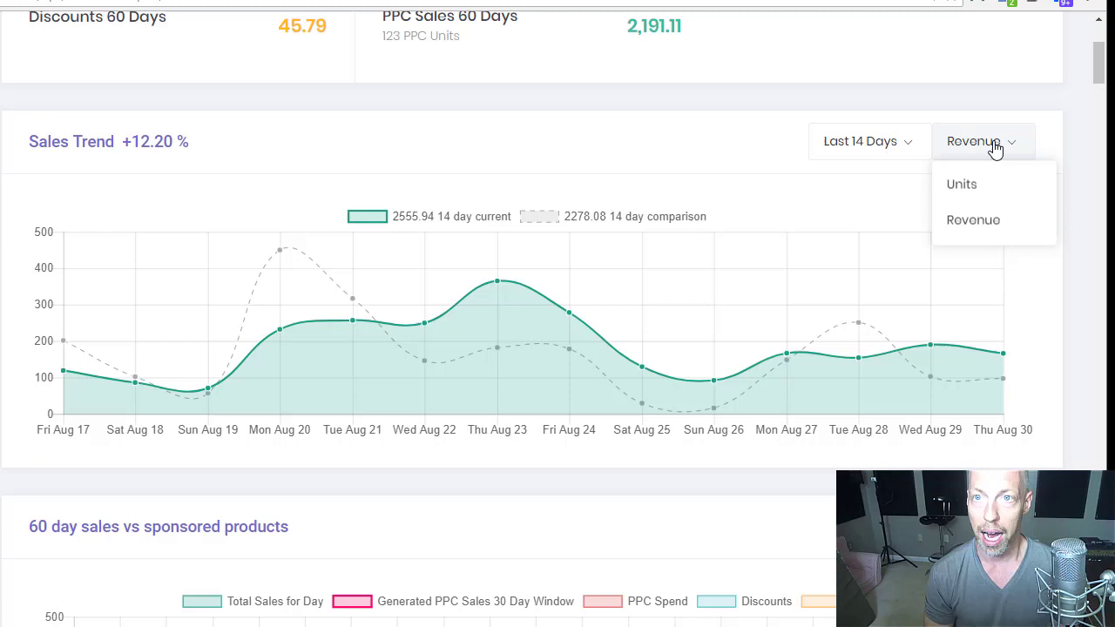
left_click(962, 184)
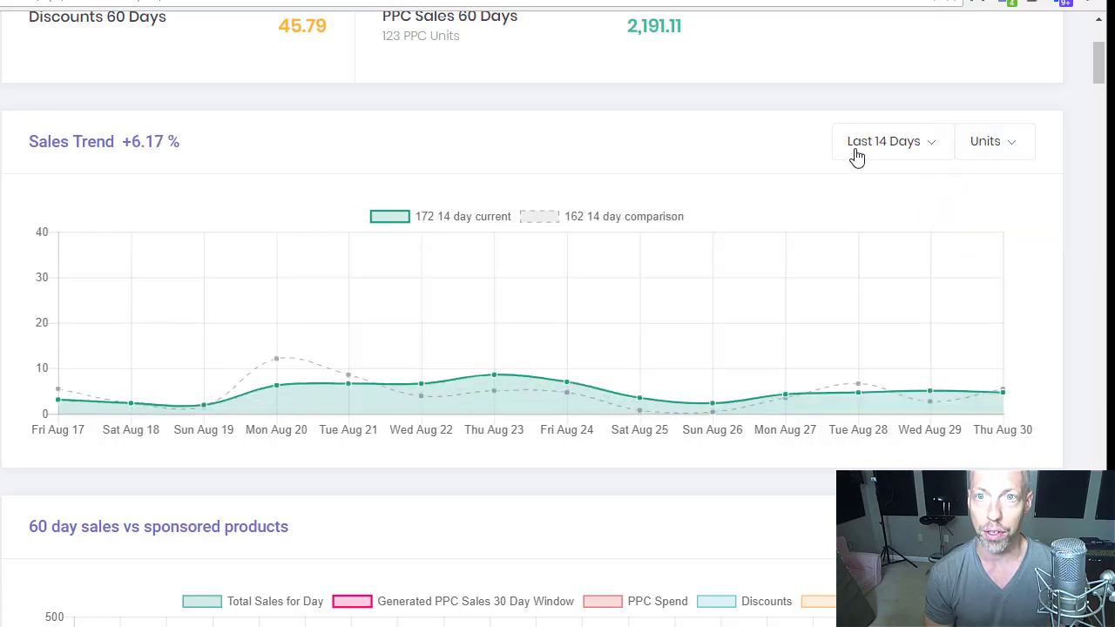
left_click(858, 144)
left_click(866, 218)
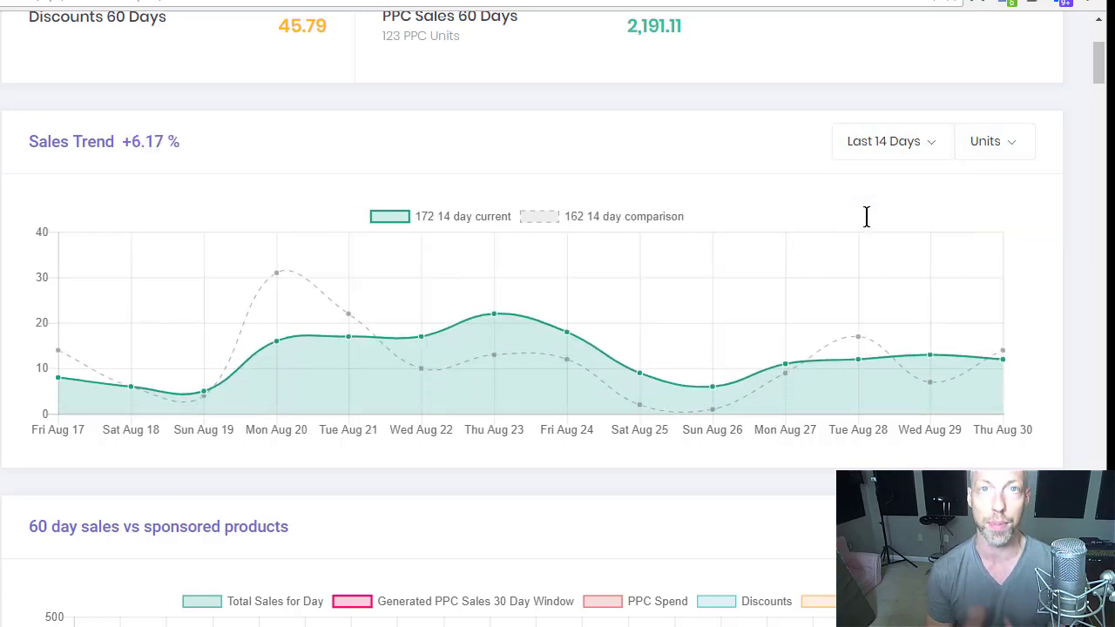